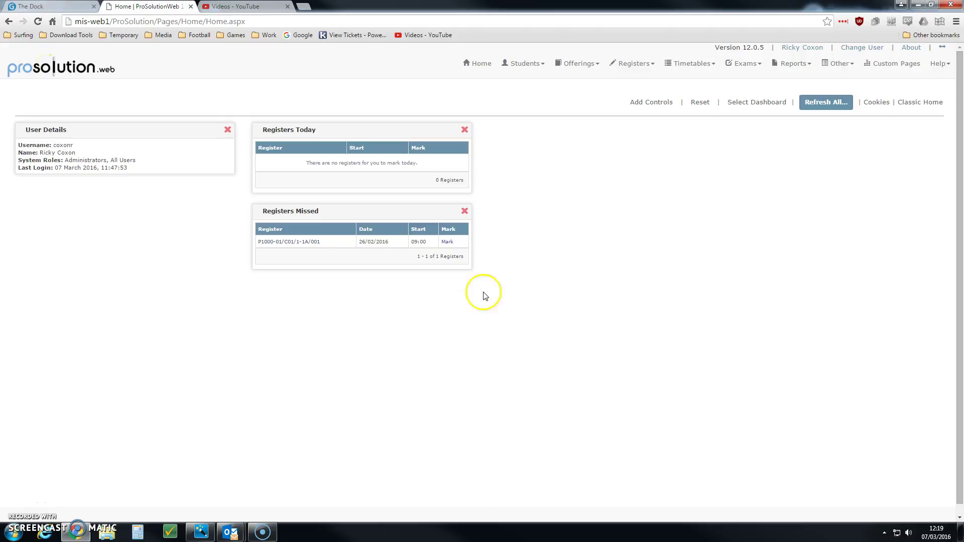
Go to the Student Change Requests page from the Students menu.
{"action": "left_click", "coordinate": [530, 64]}
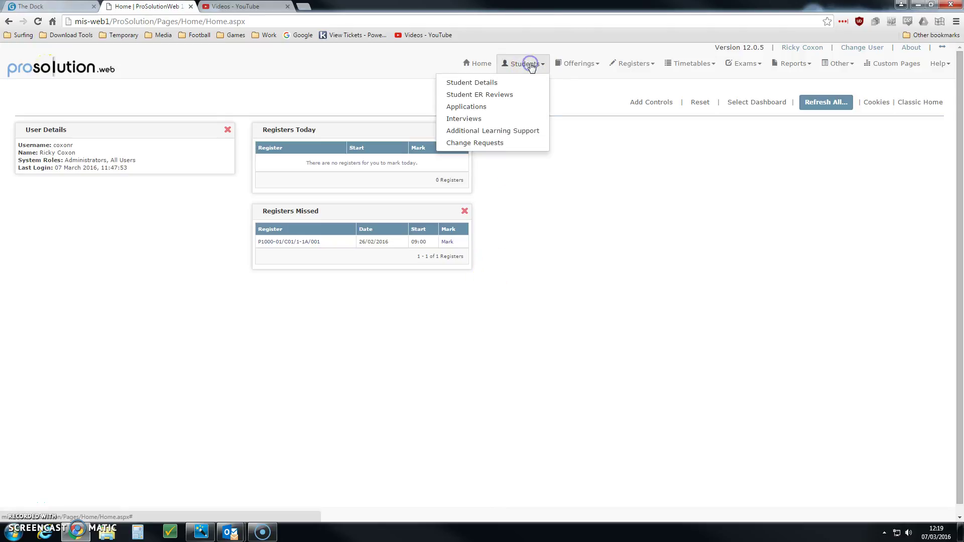
{"action": "left_click", "coordinate": [487, 143]}
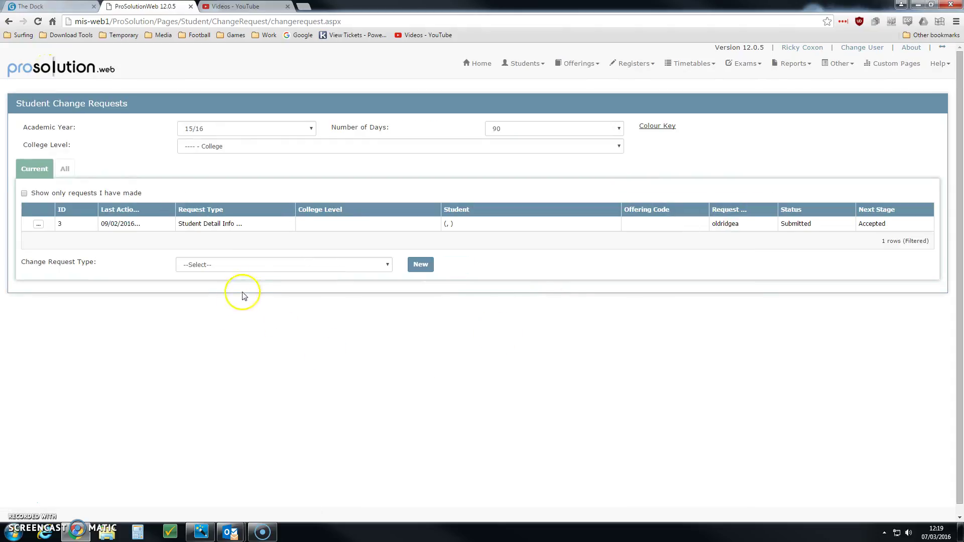
Create a new change request of type Withdrawal.
{"action": "left_click", "coordinate": [245, 265]}
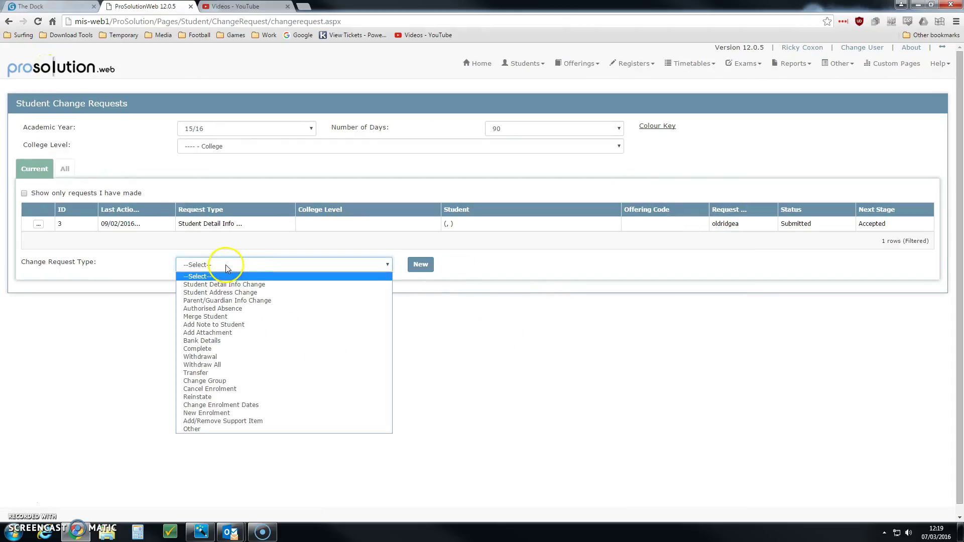
{"action": "left_click", "coordinate": [217, 358]}
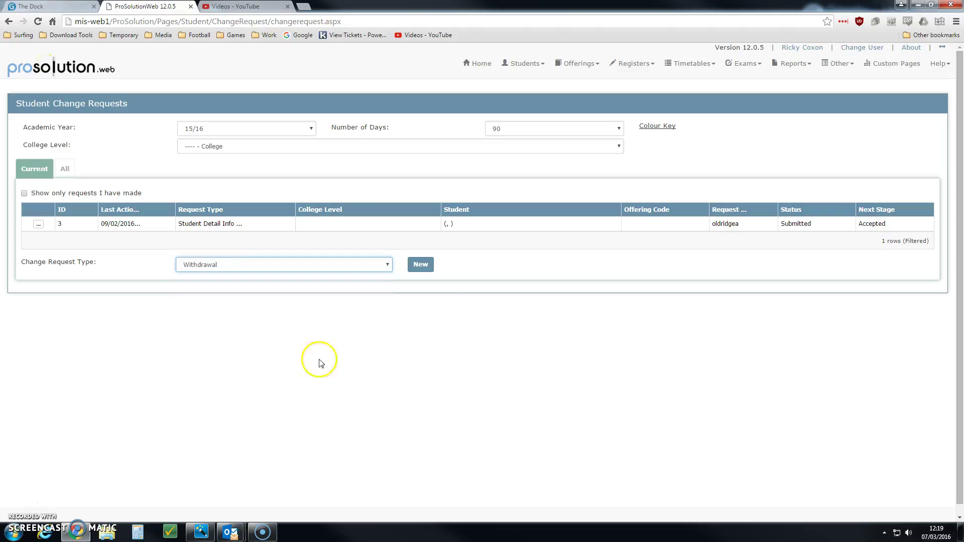
{"action": "left_click", "coordinate": [424, 265]}
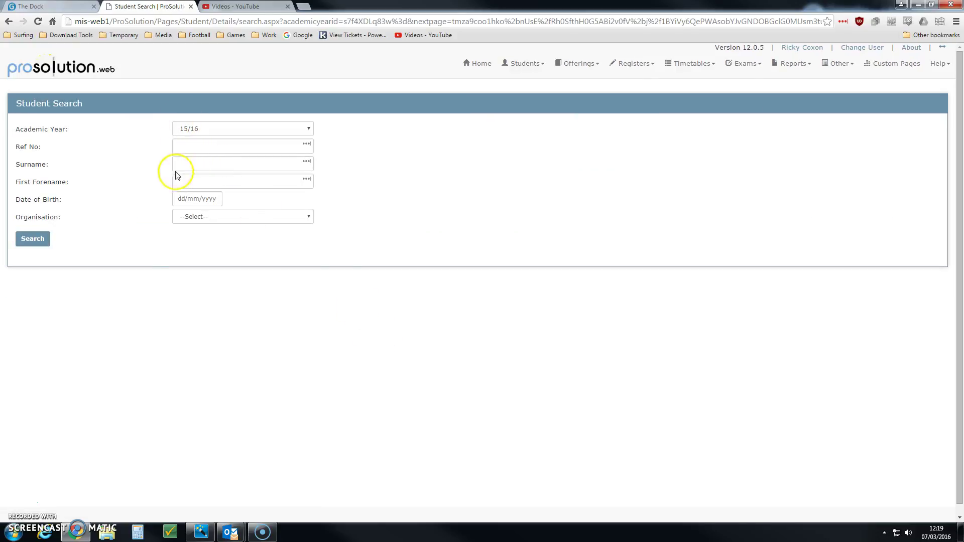
Search by the student's surname and select the first matching student.
{"action": "left_click", "coordinate": [199, 166]}
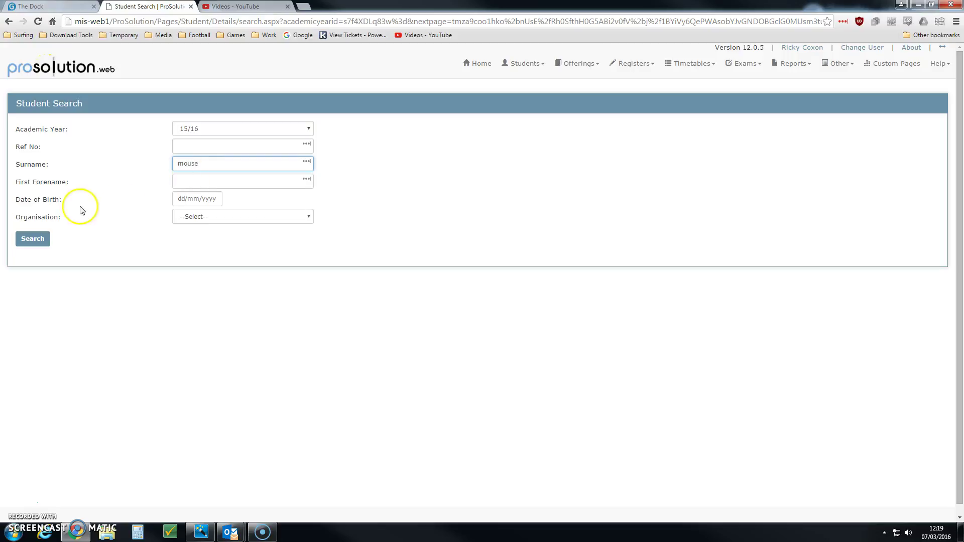
{"action": "left_click", "coordinate": [32, 239]}
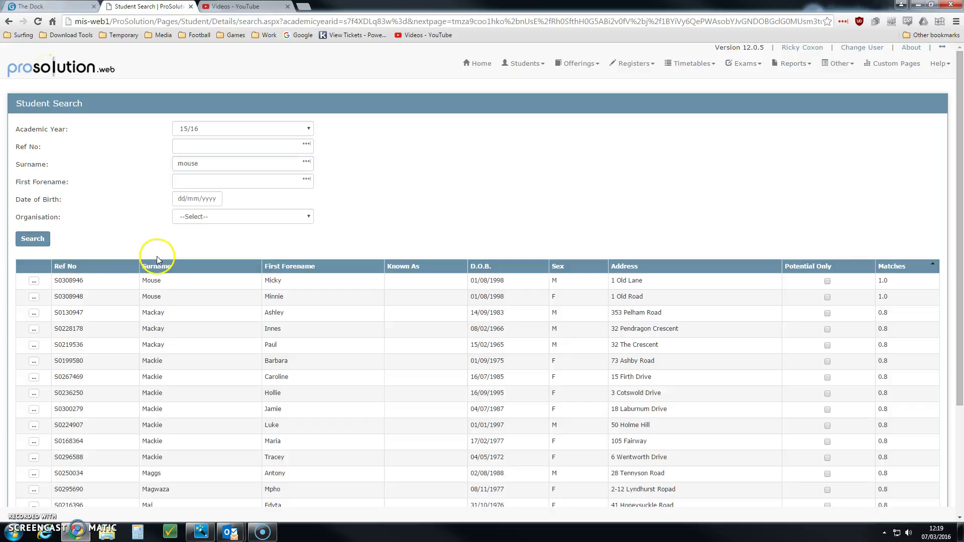
{"action": "left_click", "coordinate": [126, 279]}
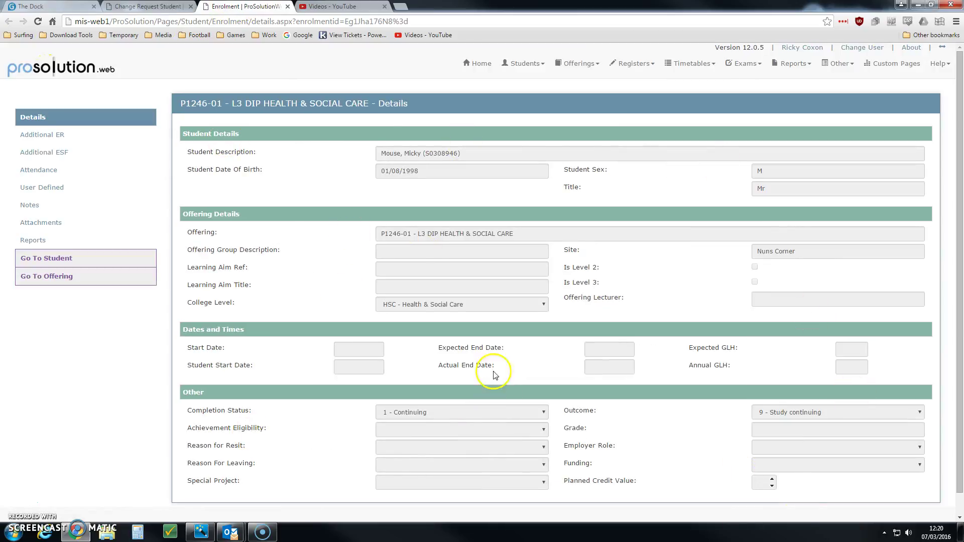
Close the Enrolment tab to return to the Withdrawal Change Request form.
{"action": "left_click", "coordinate": [287, 7]}
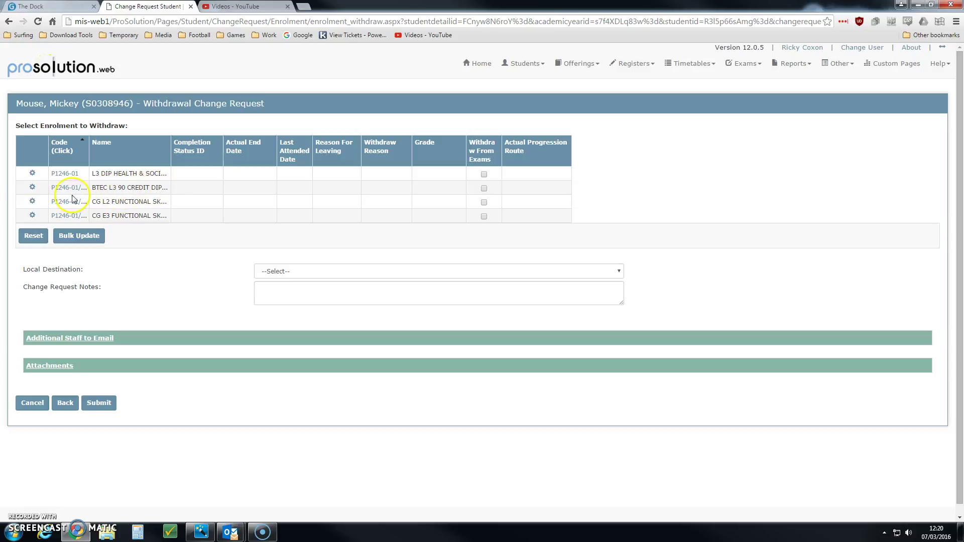
Edit the BTEC L3 row: completion status 3 - Withdrawn, actual end date 04/03/2016.
{"action": "left_click", "coordinate": [33, 190]}
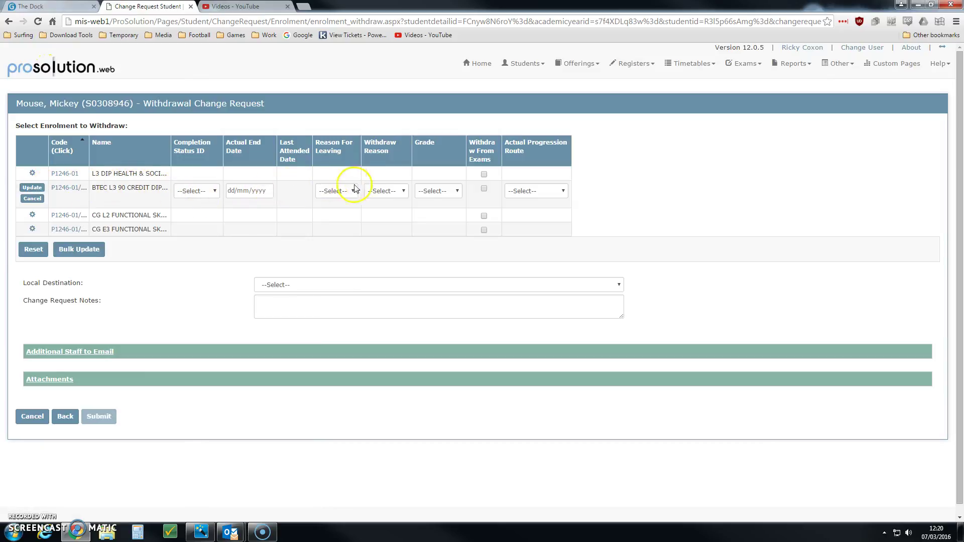
{"action": "left_click", "coordinate": [205, 195]}
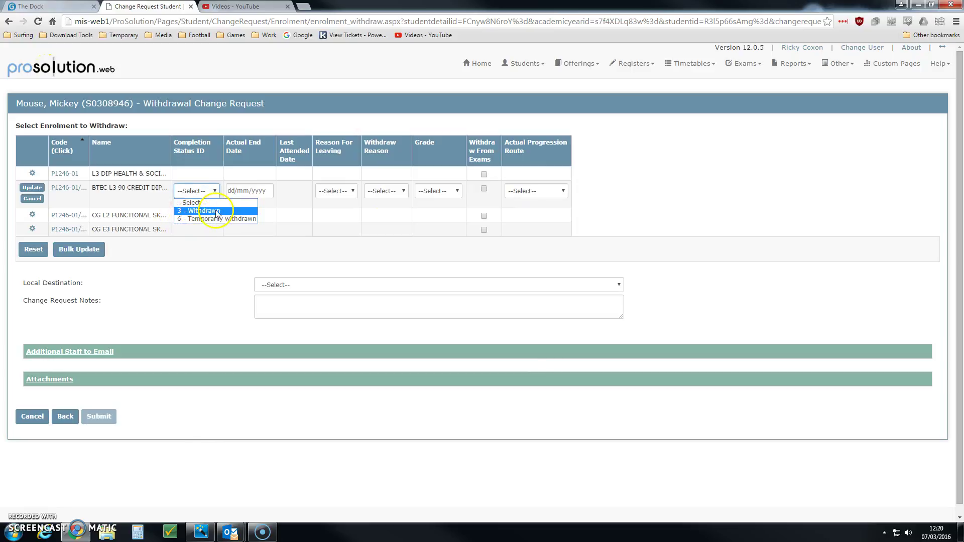
{"action": "left_click", "coordinate": [217, 211]}
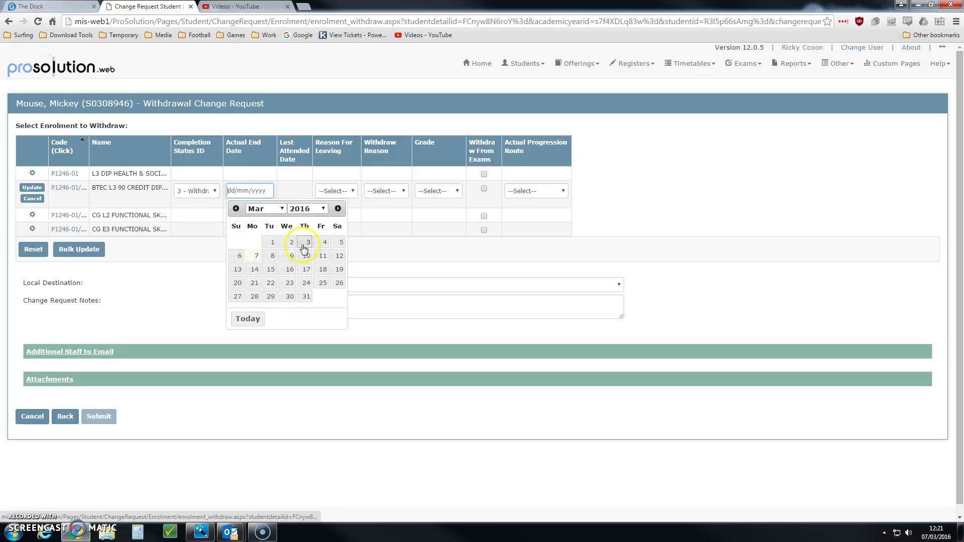
{"action": "left_click", "coordinate": [320, 244]}
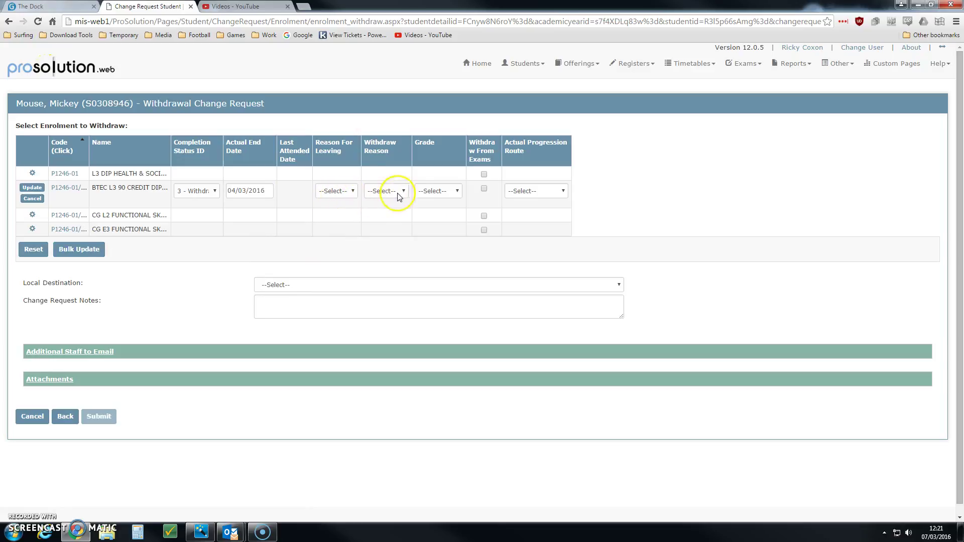
Set the BTEC row's leaving reason to 50 - Personal reasons and withdraw reason to 44 - Other.
{"action": "left_click", "coordinate": [345, 191]}
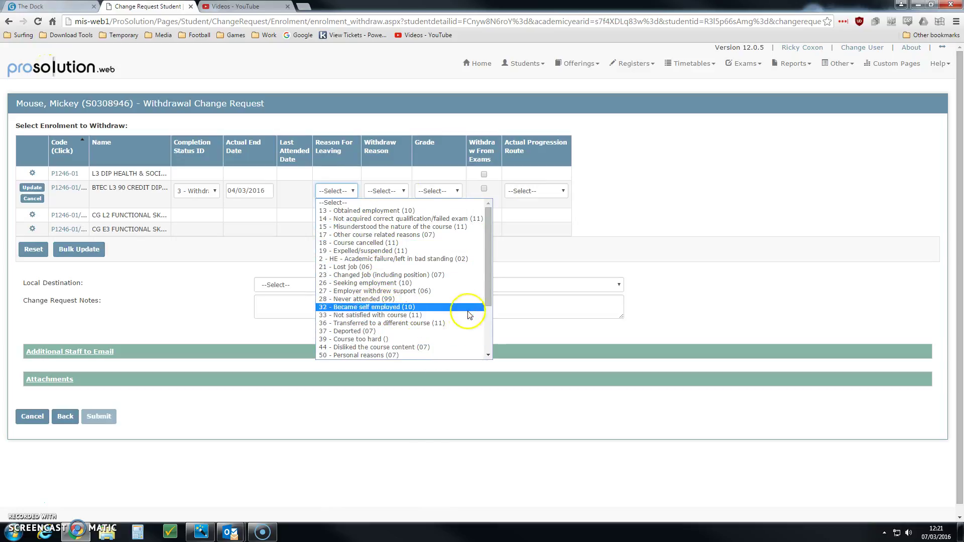
{"action": "left_click", "coordinate": [396, 355]}
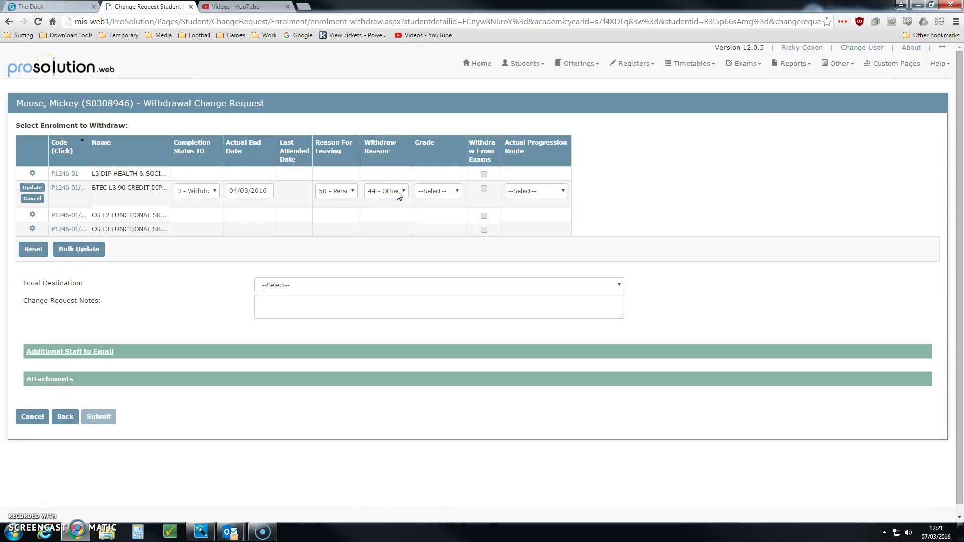
{"action": "left_click", "coordinate": [391, 192]}
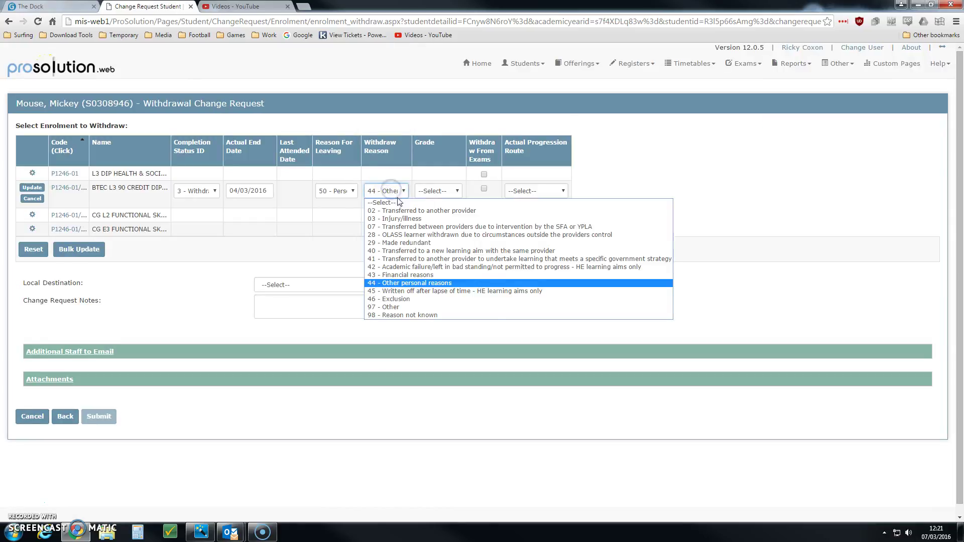
{"action": "left_click", "coordinate": [413, 284]}
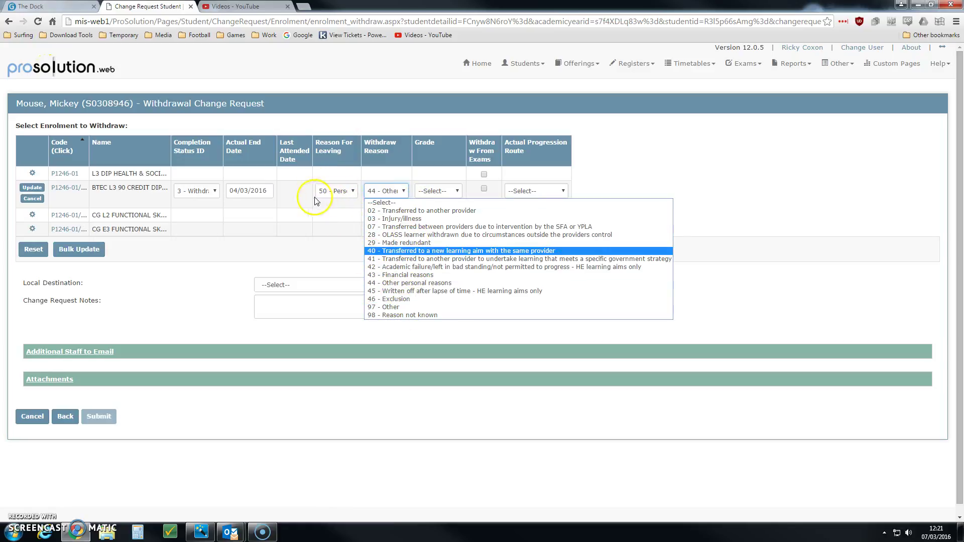
{"action": "left_click", "coordinate": [402, 192]}
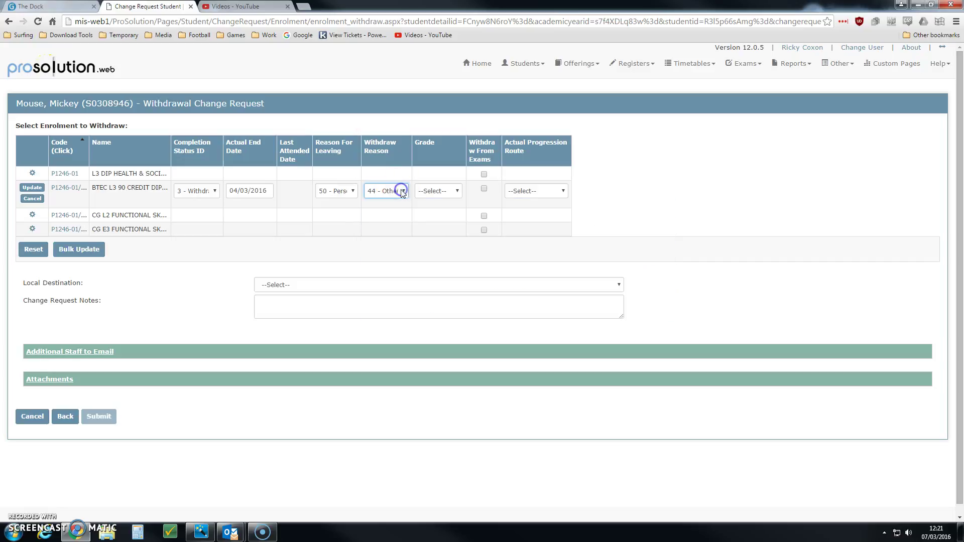
Leave the grade unset and set the actual progression route to 98 - Other.
{"action": "left_click", "coordinate": [452, 192]}
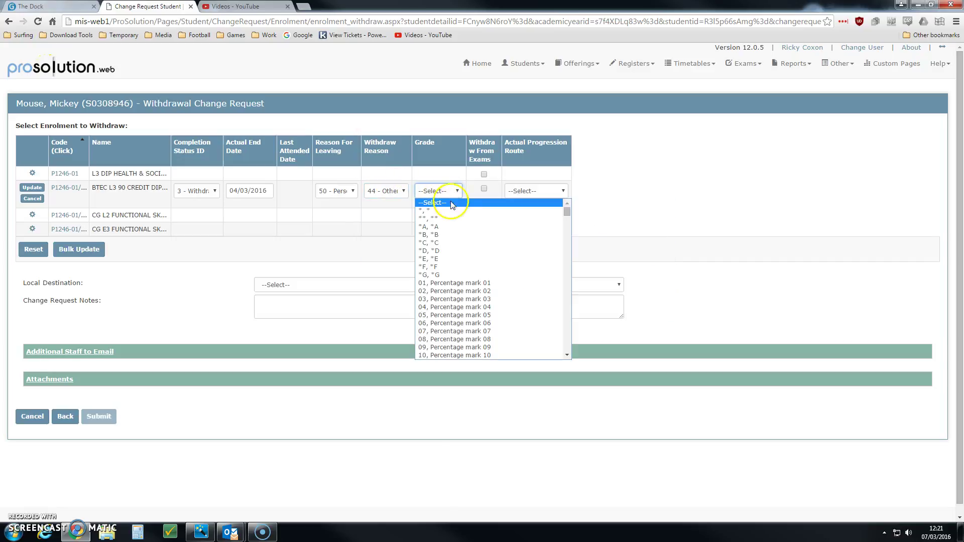
{"action": "left_click", "coordinate": [452, 203]}
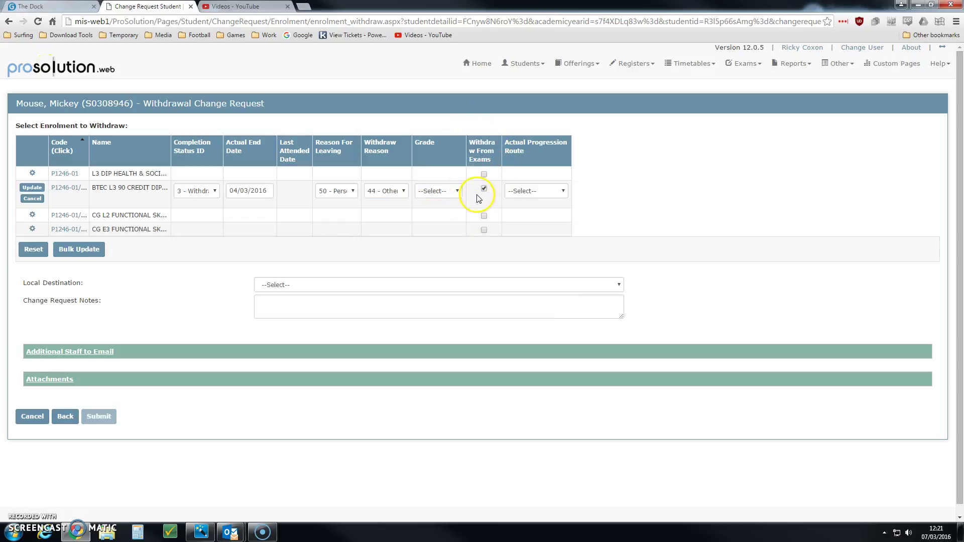
{"action": "left_click", "coordinate": [550, 192]}
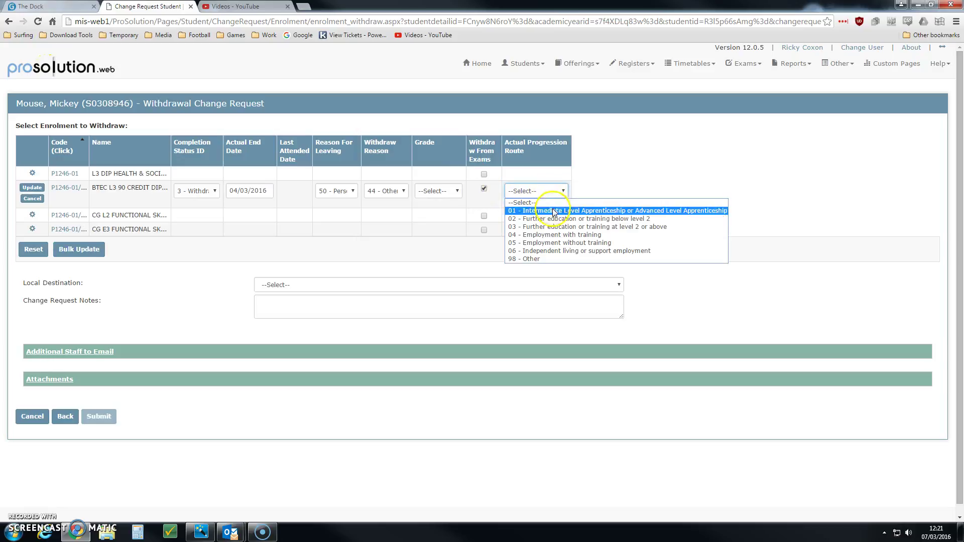
{"action": "left_click", "coordinate": [555, 259]}
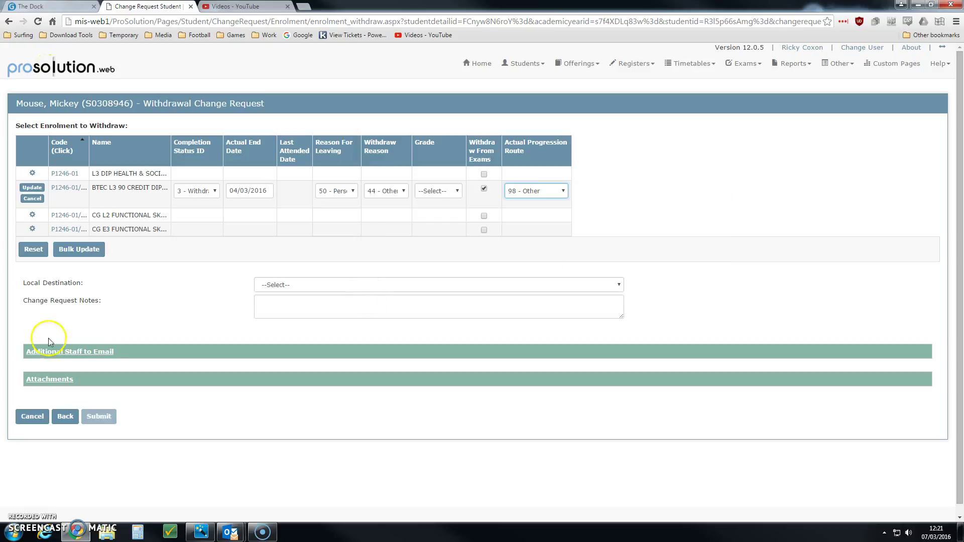
Set the local destination to 98 - Destination Unknown.
{"action": "left_click", "coordinate": [352, 290]}
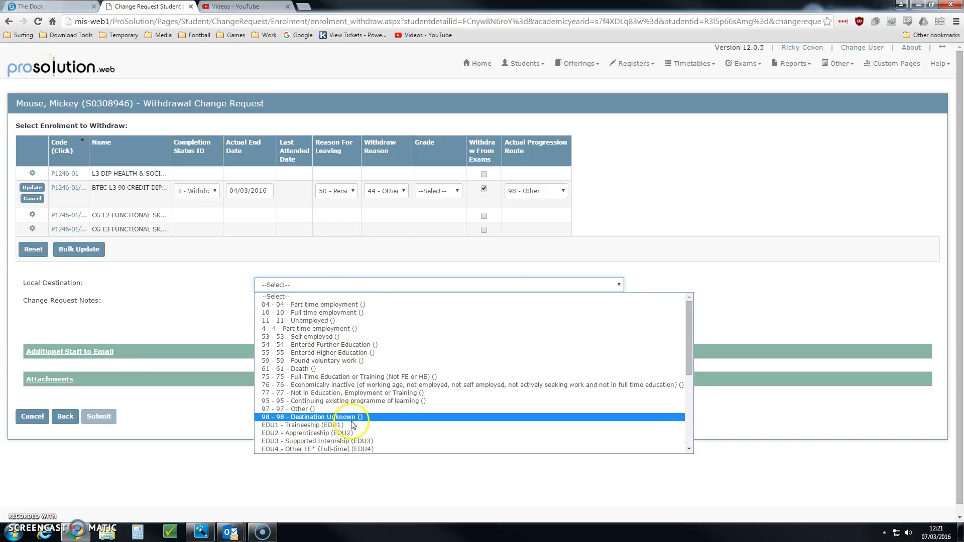
{"action": "left_click", "coordinate": [318, 416]}
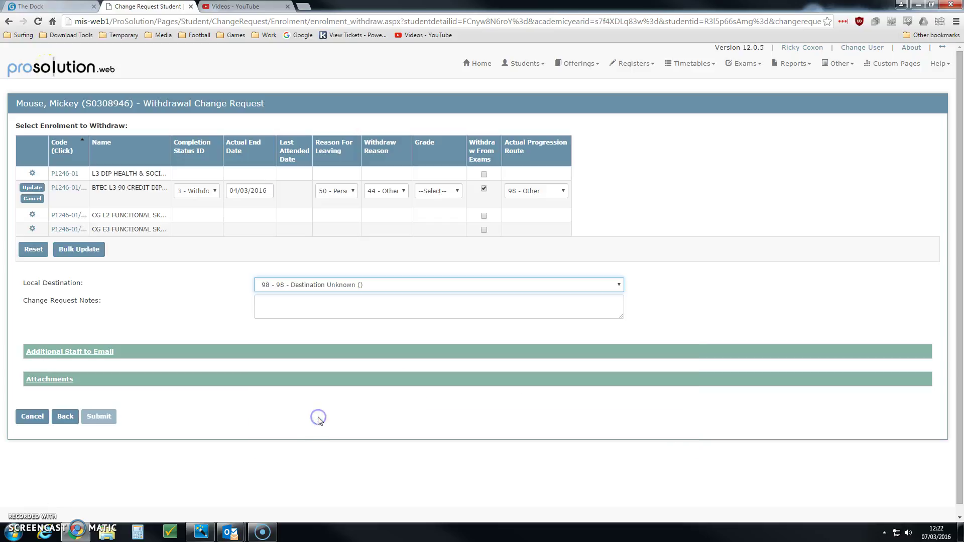
{"action": "left_click", "coordinate": [271, 302]}
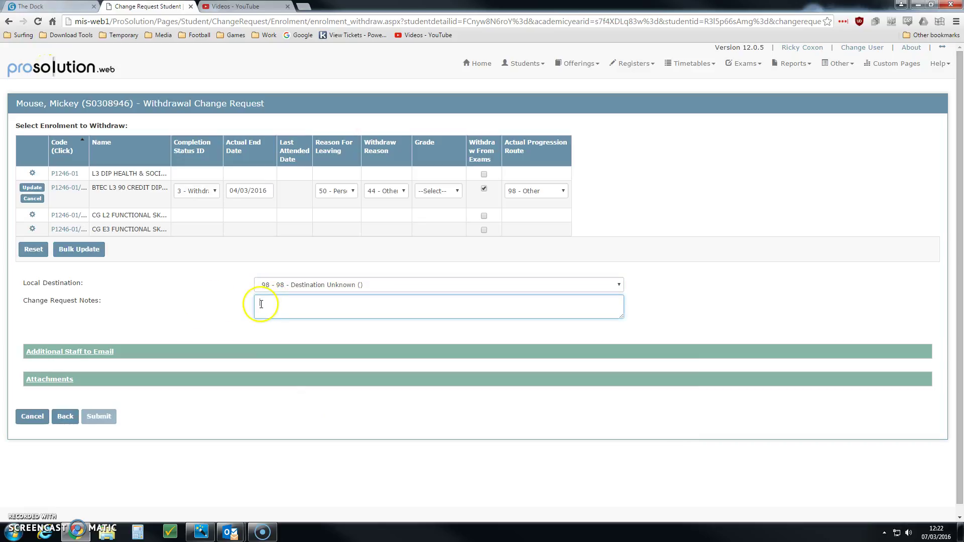
Expand and collapse Additional Staff to Email, then expand the Attachments section.
{"action": "left_click", "coordinate": [92, 353]}
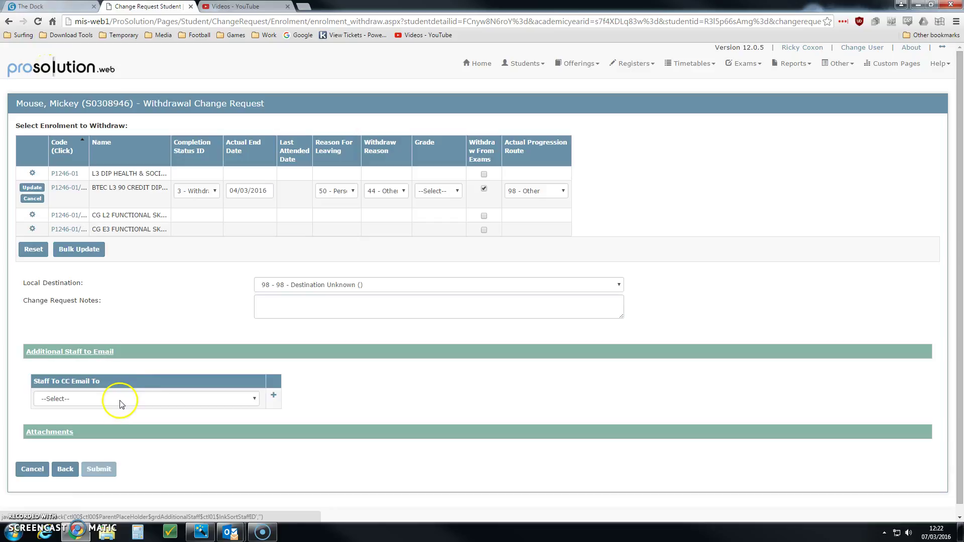
{"action": "left_click", "coordinate": [88, 353]}
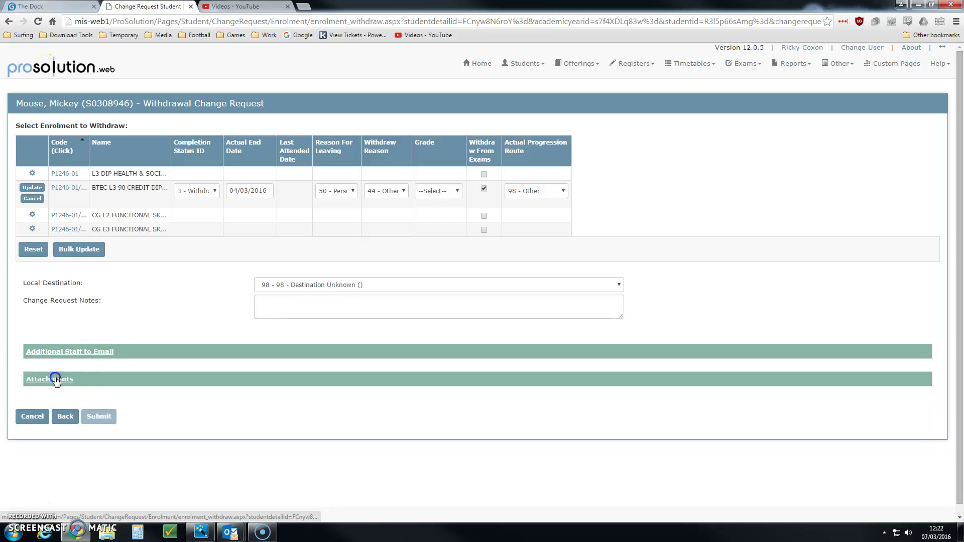
{"action": "left_click", "coordinate": [61, 379]}
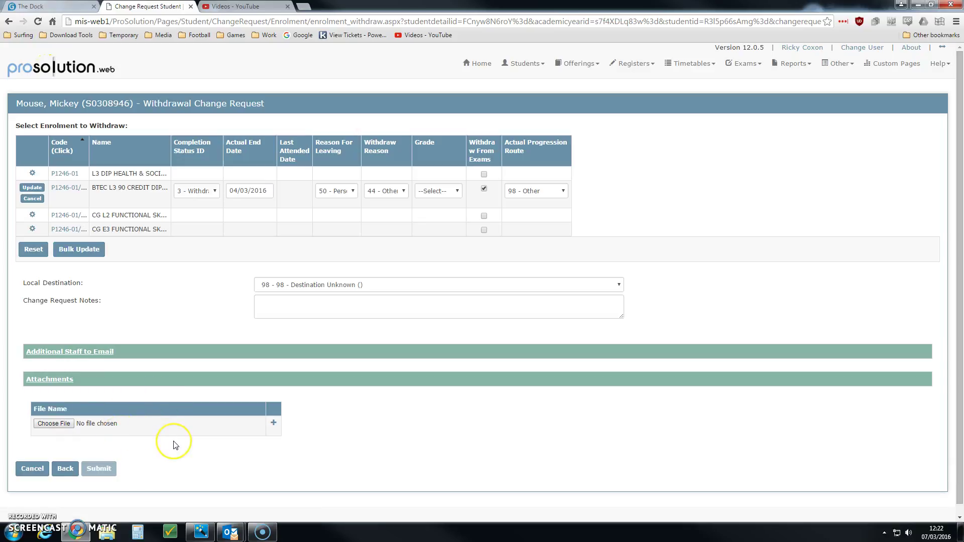
{"action": "left_click", "coordinate": [365, 440]}
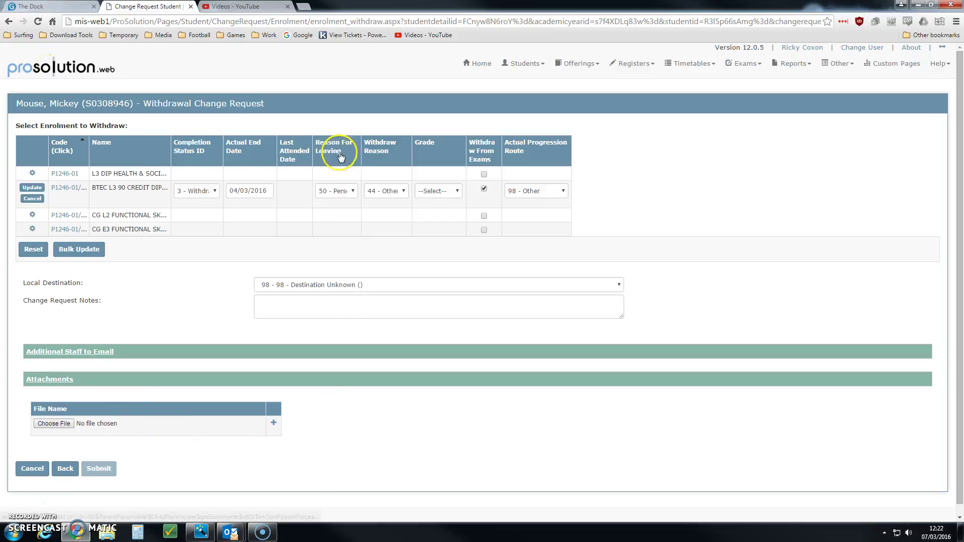
Save the BTEC L3 row's withdrawal edits with Update.
{"action": "left_click", "coordinate": [32, 189]}
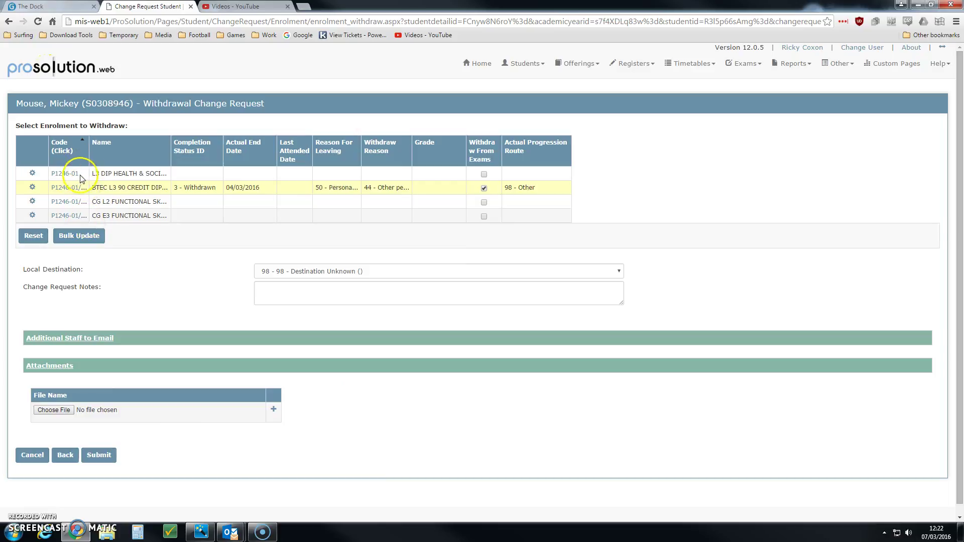
{"action": "left_click", "coordinate": [78, 236]}
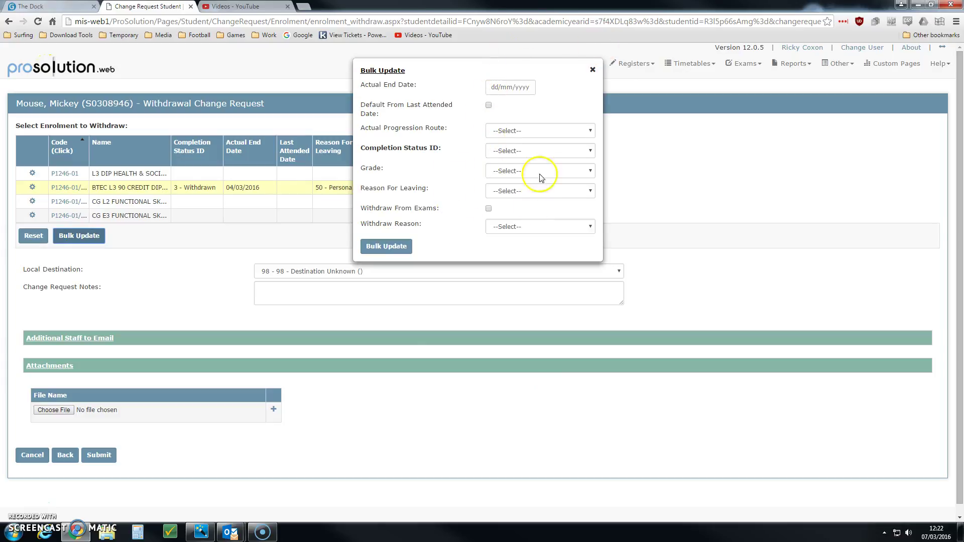
{"action": "left_click", "coordinate": [508, 89]}
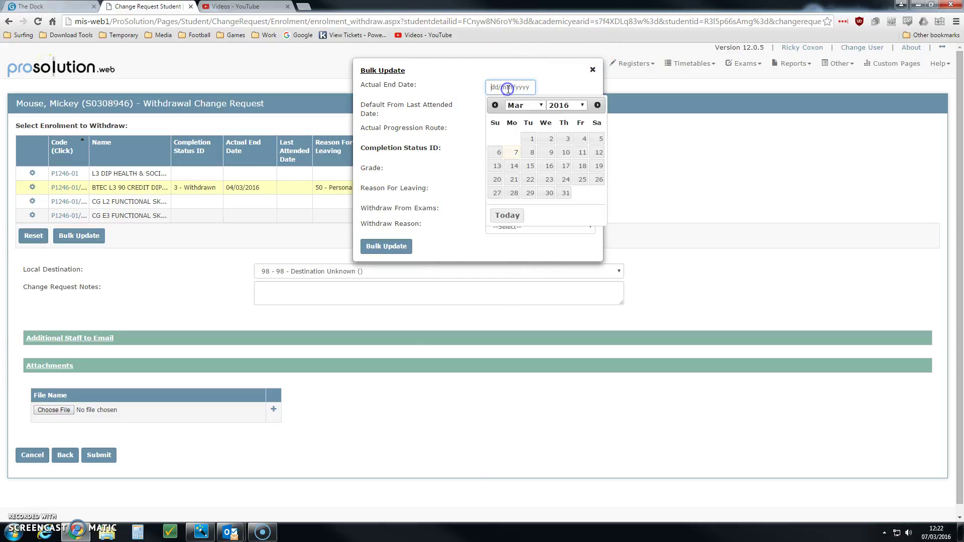
{"action": "left_click", "coordinate": [581, 139]}
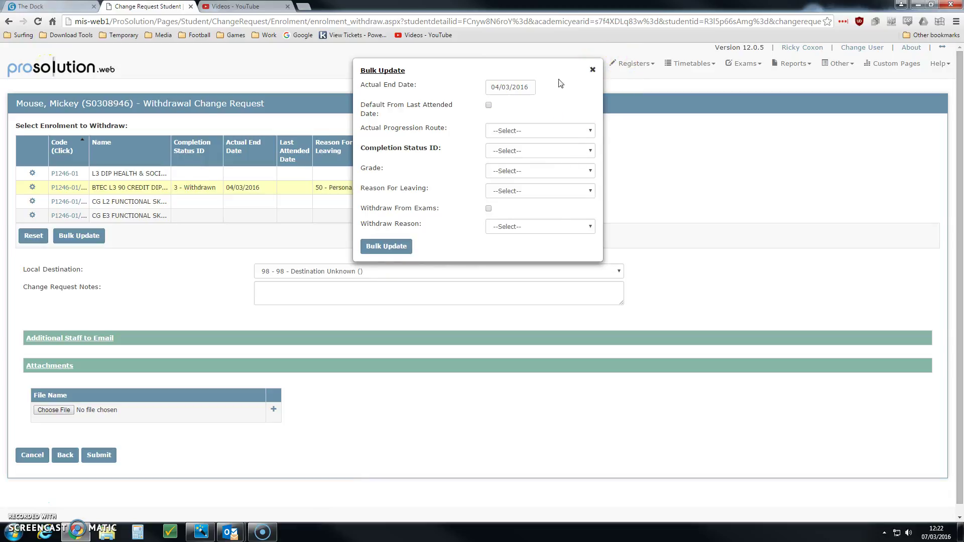
{"action": "left_click", "coordinate": [592, 69]}
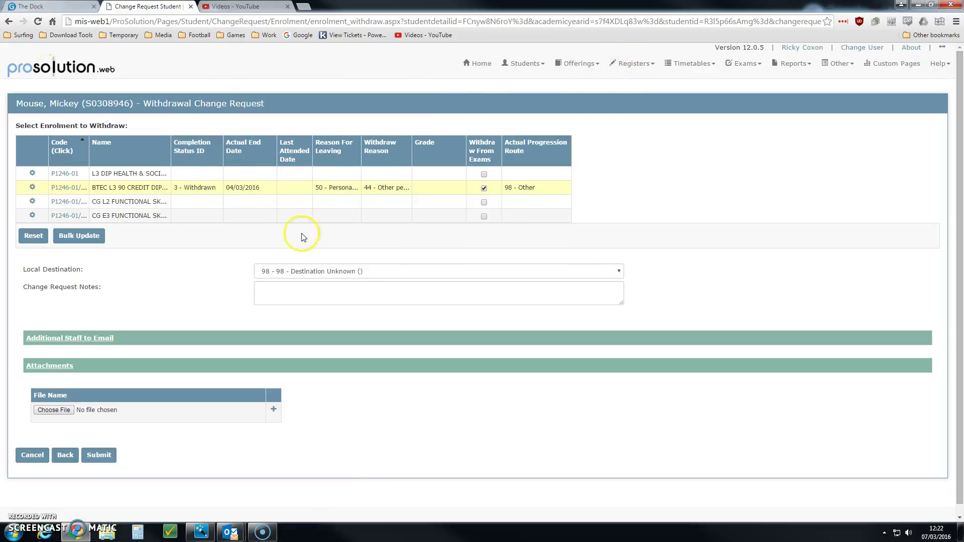